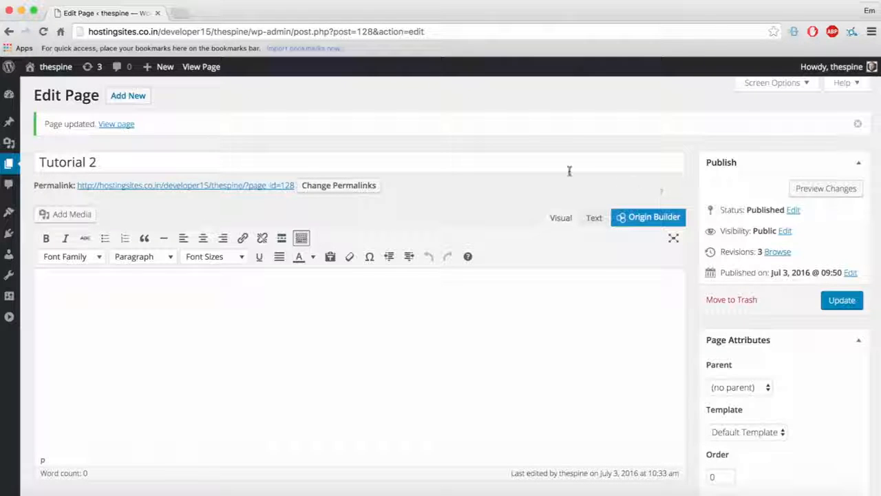
Switch the Tutorial 2 page to the Origin Builder editor and add a one-column row.
{"action": "left_click", "coordinate": [653, 219]}
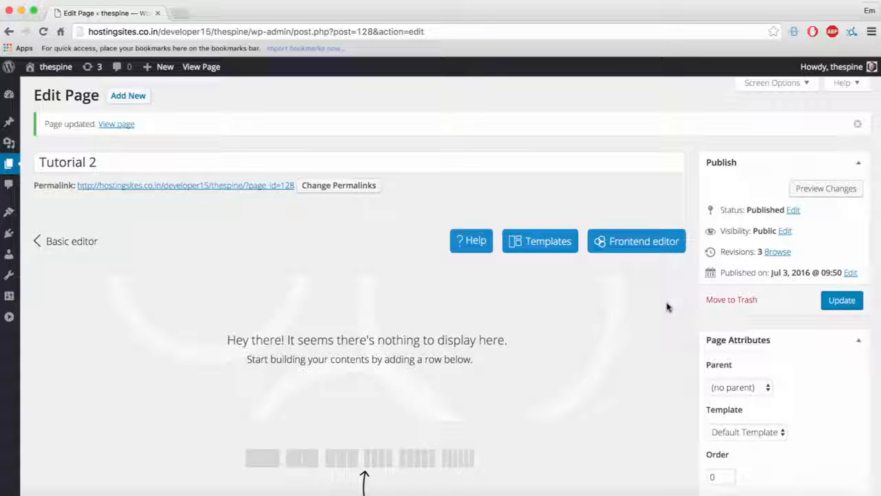
{"action": "scroll", "coordinate": [537, 313], "scroll_direction": "down", "scroll_amount": 4}
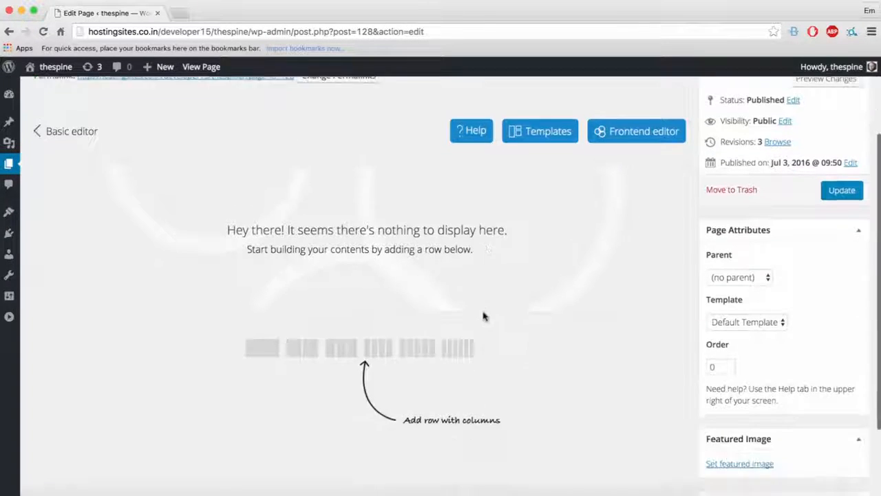
{"action": "left_click", "coordinate": [271, 346]}
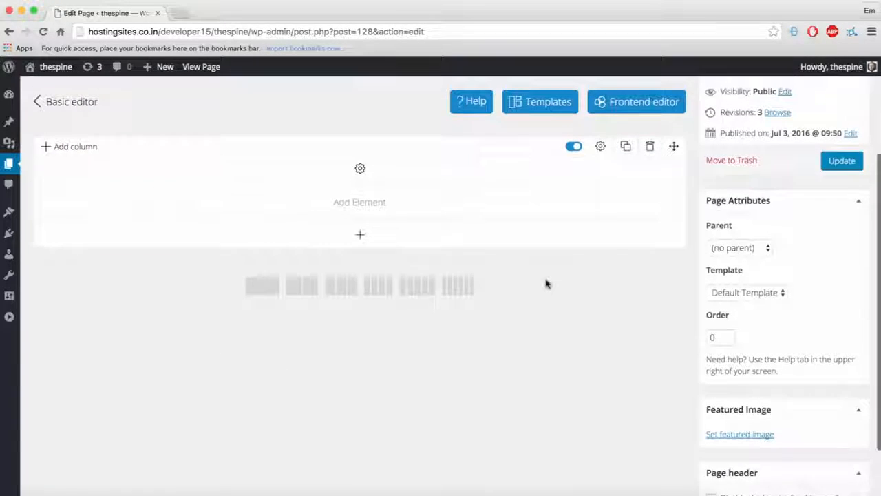
Search the elements for "slid" and add an Image Slider to the new row.
{"action": "left_click", "coordinate": [362, 220]}
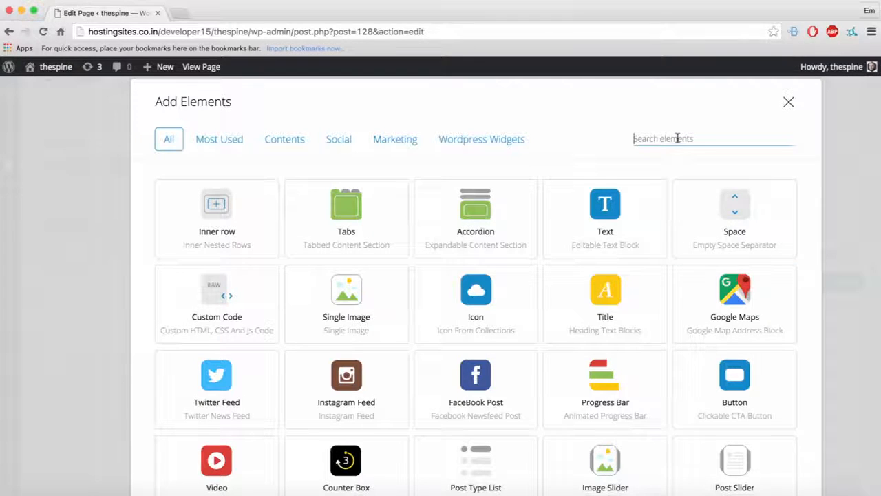
{"action": "type", "text": "slid"}
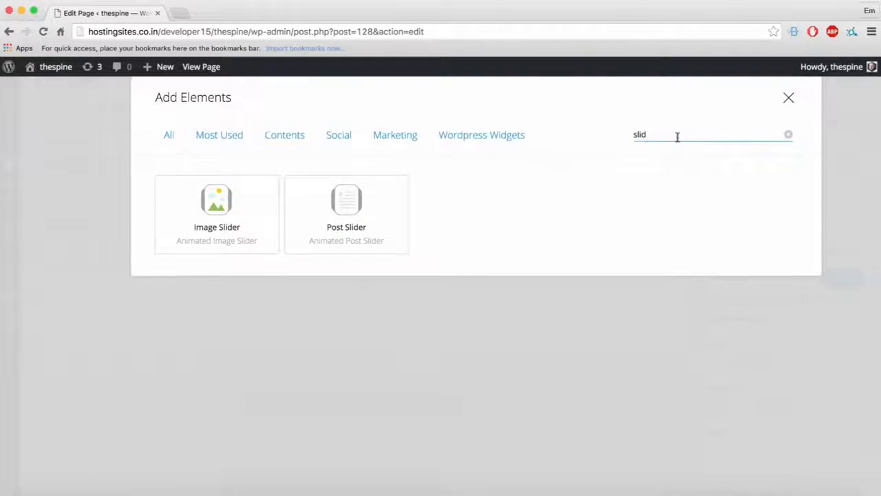
{"action": "scroll", "coordinate": [294, 132], "scroll_direction": "down", "scroll_amount": 1}
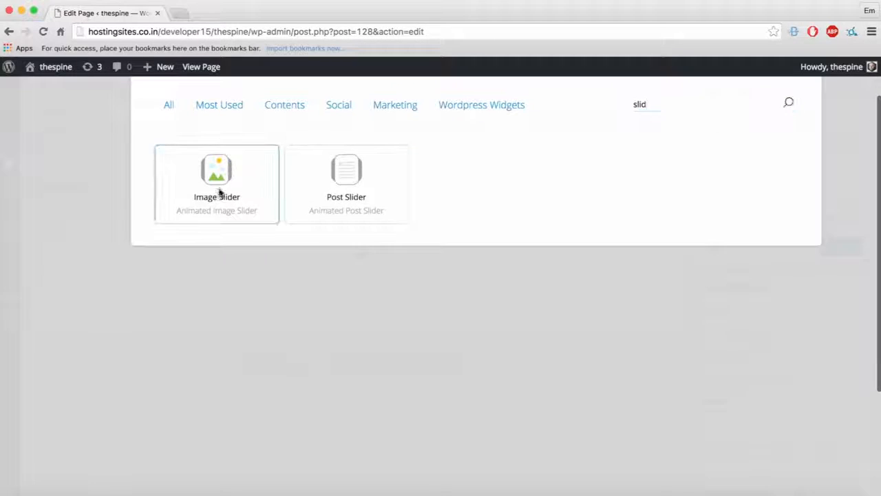
{"action": "left_click", "coordinate": [218, 191]}
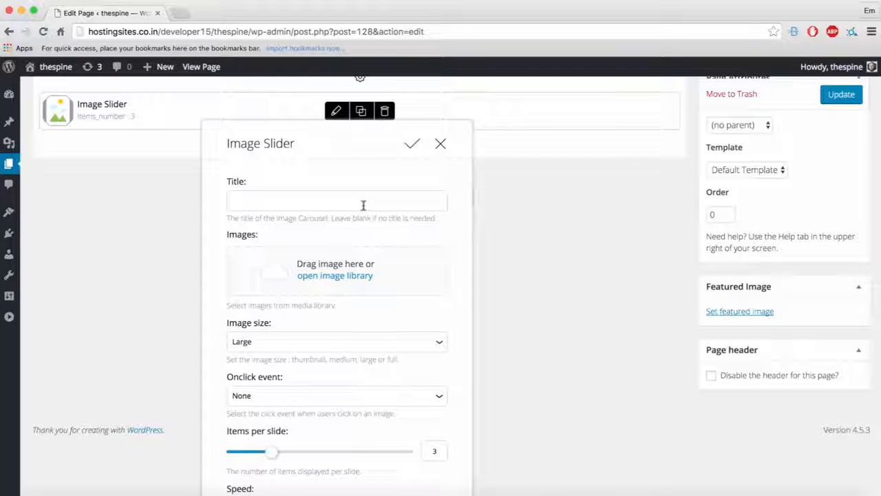
Add the five images from slid5.jpg through slid1.jpg to the slider and move the dark pasta bowl image to second place.
{"action": "left_click", "coordinate": [342, 276]}
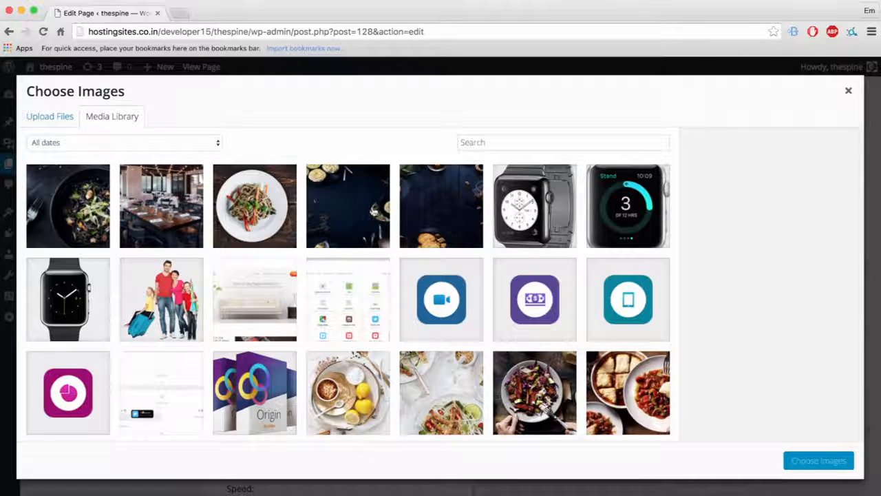
{"action": "left_click", "coordinate": [70, 212]}
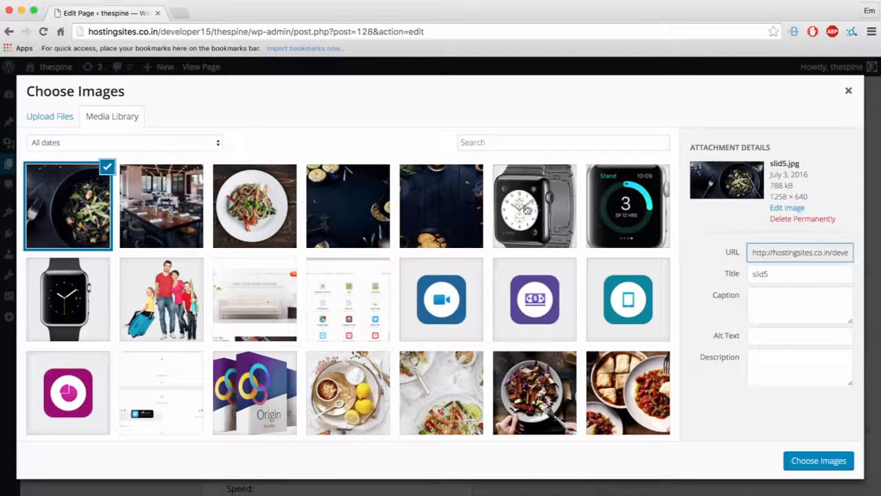
{"action": "left_click", "coordinate": [471, 201], "text": "shift"}
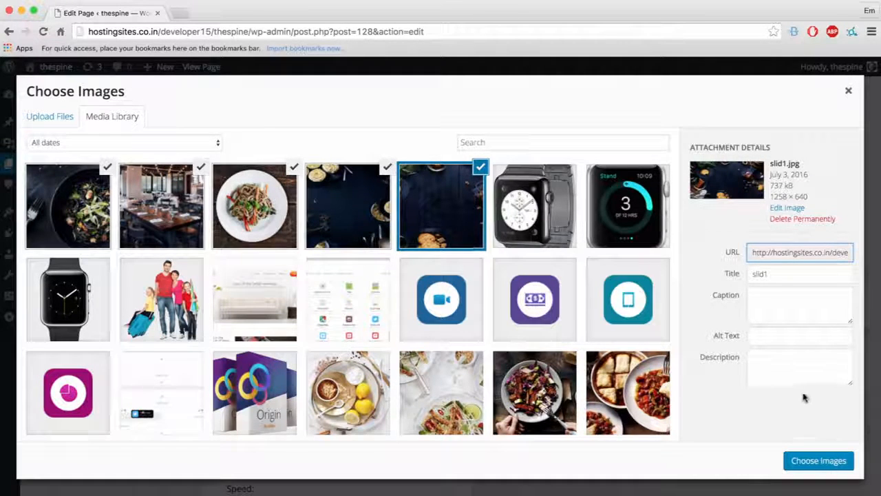
{"action": "left_click", "coordinate": [820, 462]}
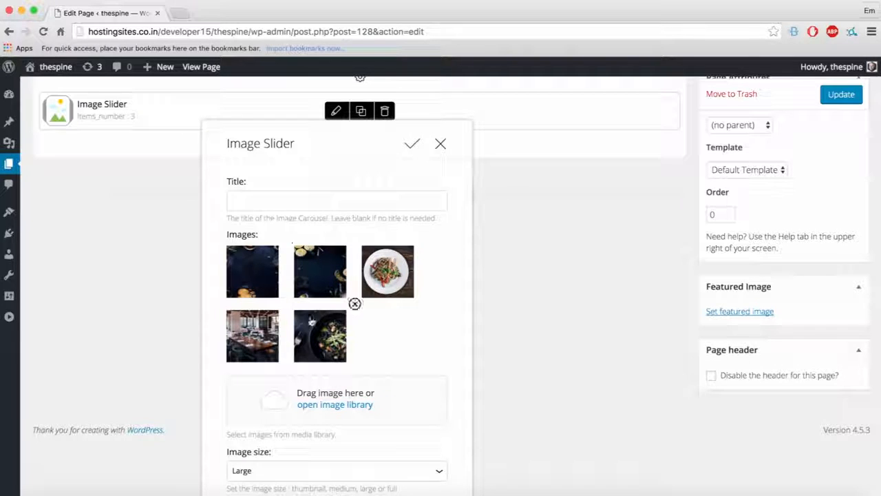
{"action": "mouse_move", "coordinate": [318, 337]}
{"action": "left_mouse_down"}
{"action": "mouse_move", "coordinate": [237, 296]}
{"action": "mouse_move", "coordinate": [253, 273]}
{"action": "mouse_move", "coordinate": [290, 279]}
{"action": "mouse_move", "coordinate": [241, 274]}
{"action": "left_mouse_up"}
Review the available image sizes and onclick event options in the Image Slider settings.
{"action": "scroll", "coordinate": [355, 302], "scroll_direction": "down", "scroll_amount": 5}
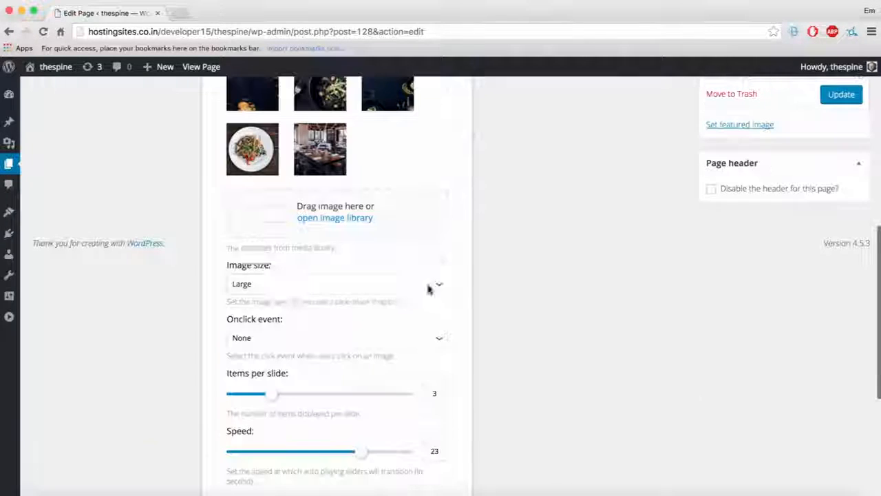
{"action": "left_click", "coordinate": [429, 285]}
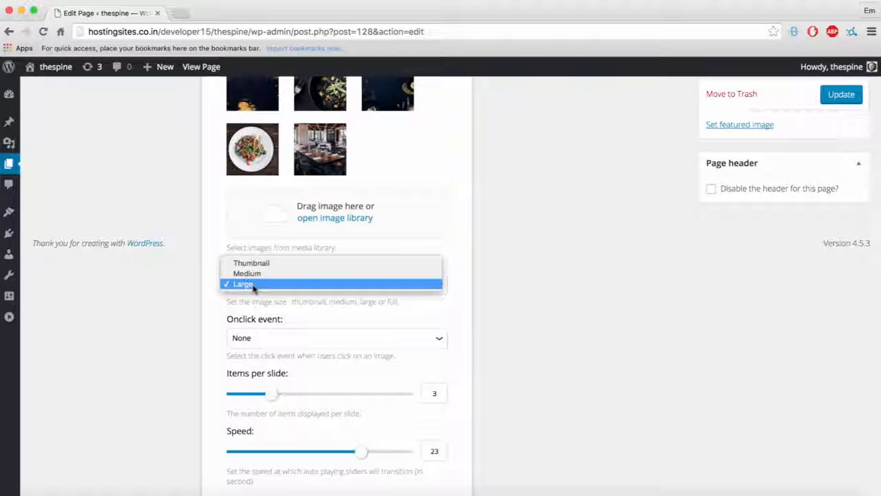
{"action": "left_click", "coordinate": [405, 248]}
{"action": "scroll", "coordinate": [377, 178], "scroll_direction": "up", "scroll_amount": 2}
{"action": "scroll", "coordinate": [346, 171], "scroll_direction": "up", "scroll_amount": 2}
{"action": "left_click", "coordinate": [266, 401]}
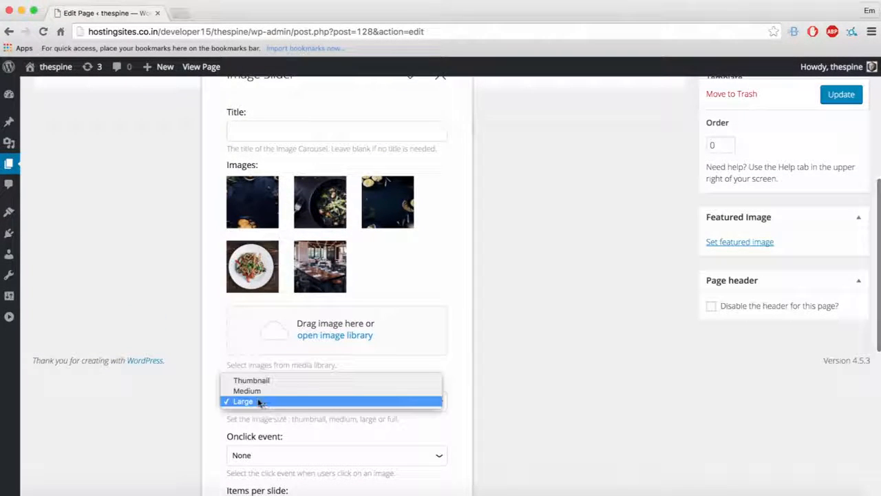
{"action": "left_click", "coordinate": [437, 366]}
{"action": "scroll", "coordinate": [436, 365], "scroll_direction": "down", "scroll_amount": 4}
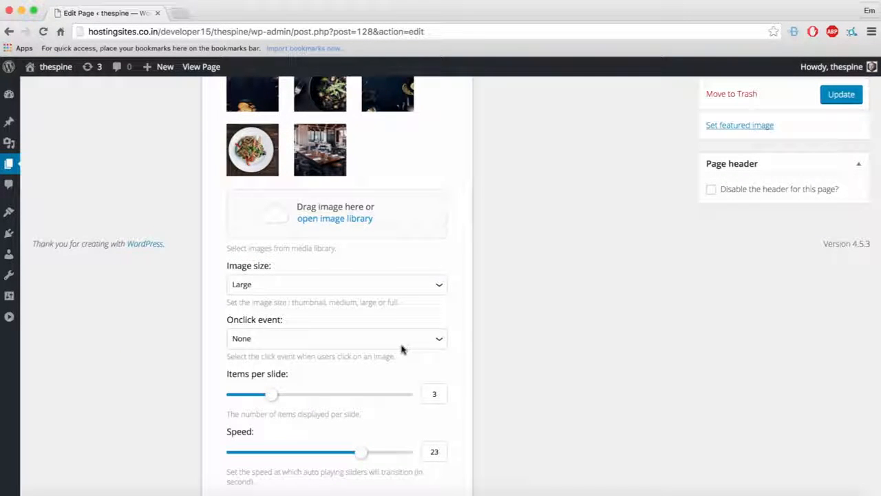
{"action": "scroll", "coordinate": [360, 318], "scroll_direction": "up", "scroll_amount": 3}
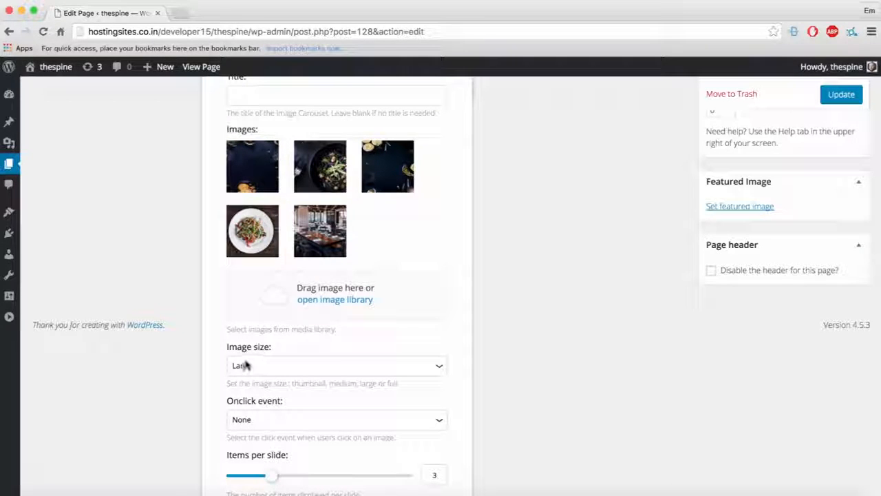
{"action": "mouse_move", "coordinate": [322, 236]}
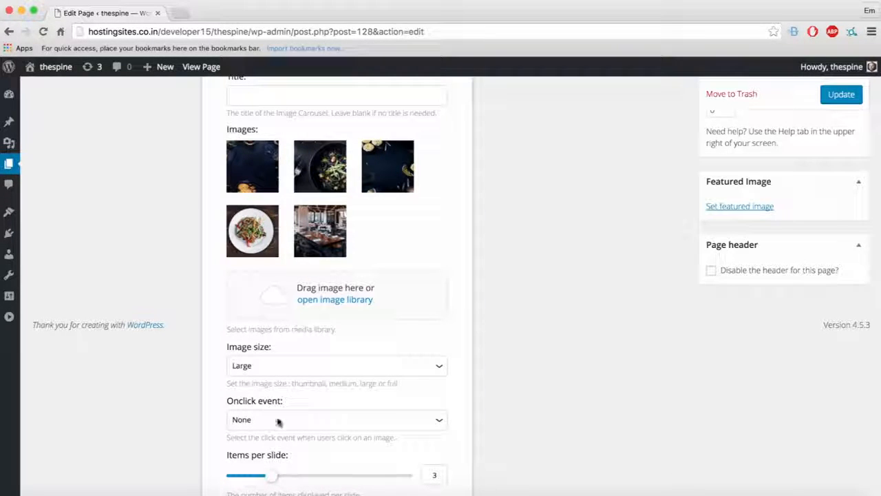
{"action": "left_click", "coordinate": [249, 419]}
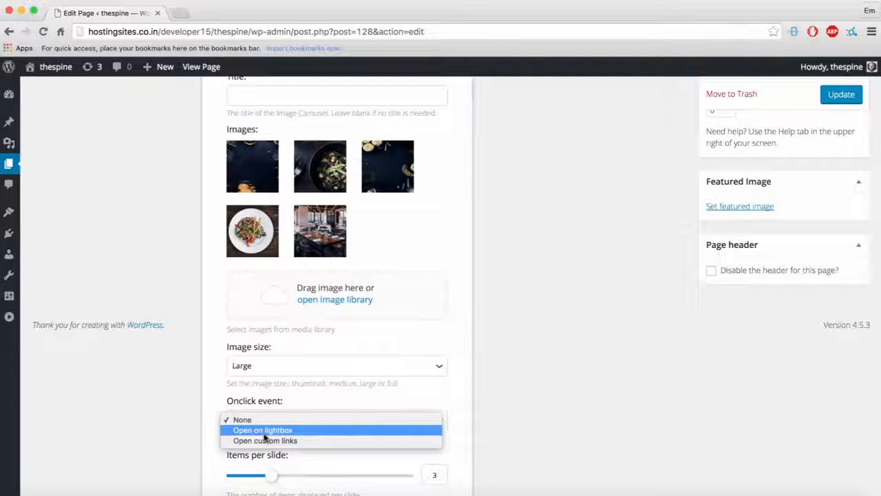
{"action": "left_click", "coordinate": [444, 403]}
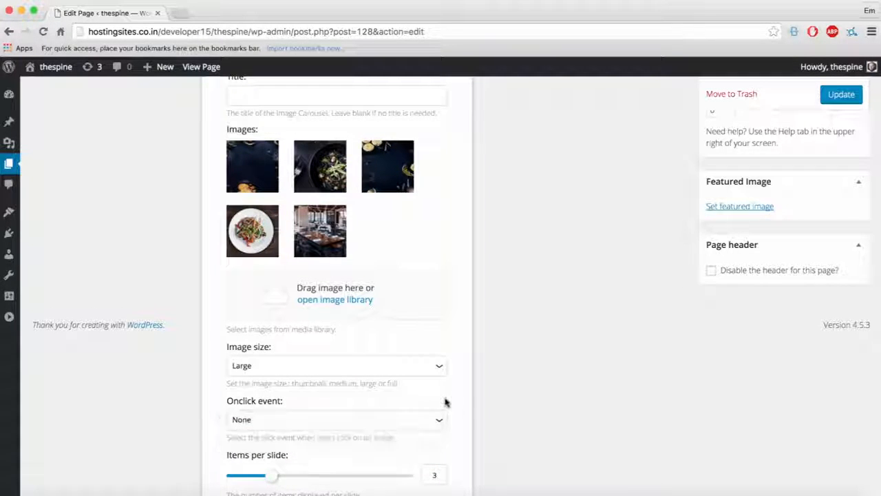
Set the slider's items per slide to 1 and its speed to 4.
{"action": "scroll", "coordinate": [397, 404], "scroll_direction": "down", "scroll_amount": 3}
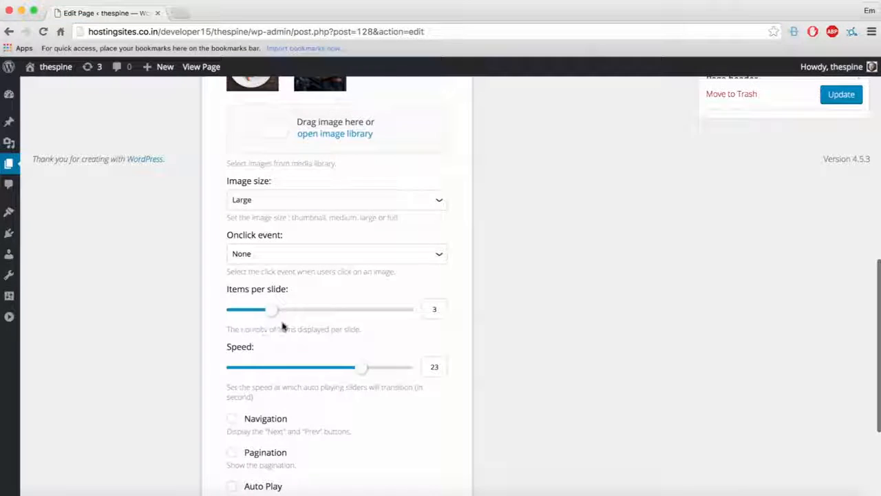
{"action": "left_click_drag", "start_coordinate": [267, 315], "coordinate": [234, 311]}
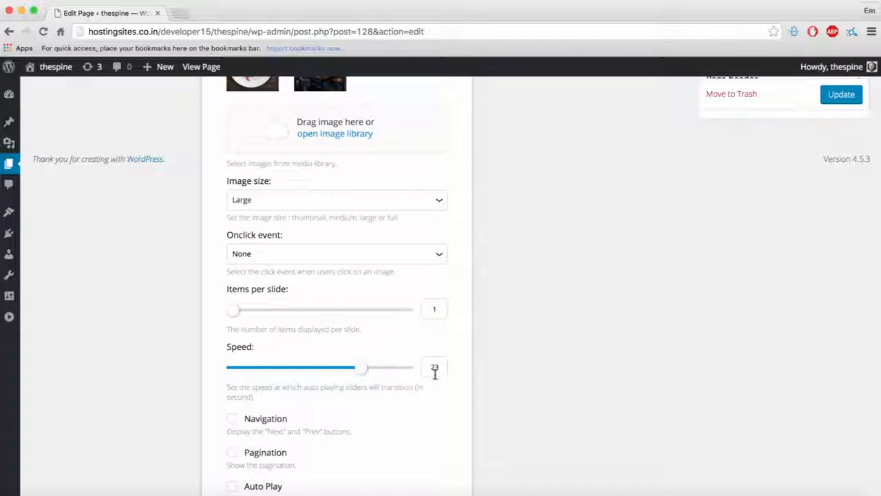
{"action": "left_click_drag", "start_coordinate": [365, 375], "coordinate": [253, 377]}
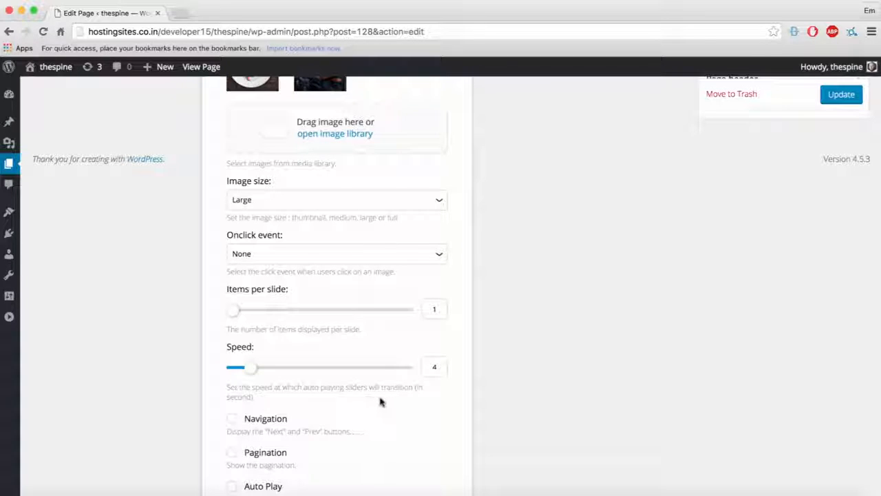
Enable Pagination and Auto Play for the image slider and save its settings.
{"action": "scroll", "coordinate": [404, 398], "scroll_direction": "down", "scroll_amount": 5}
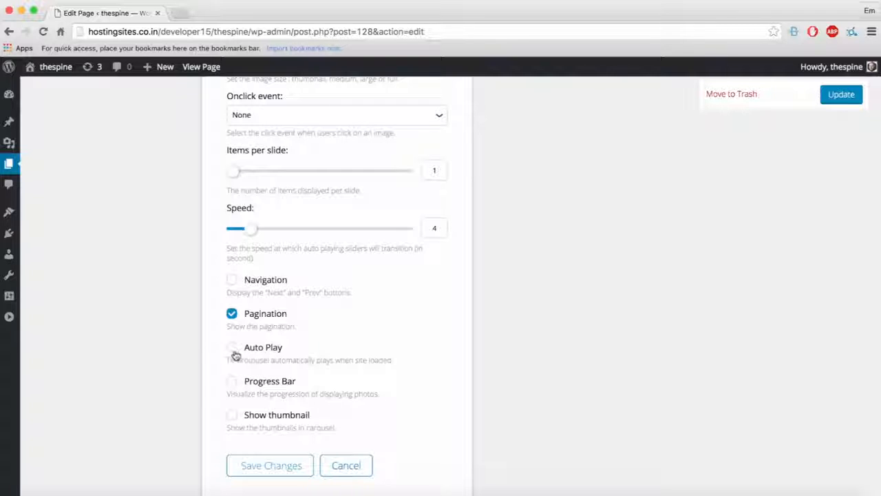
{"action": "scroll", "coordinate": [409, 370], "scroll_direction": "up", "scroll_amount": 5}
{"action": "scroll", "coordinate": [273, 430], "scroll_direction": "down", "scroll_amount": 5}
{"action": "scroll", "coordinate": [273, 430], "scroll_direction": "down", "scroll_amount": 1}
{"action": "left_click", "coordinate": [262, 446]}
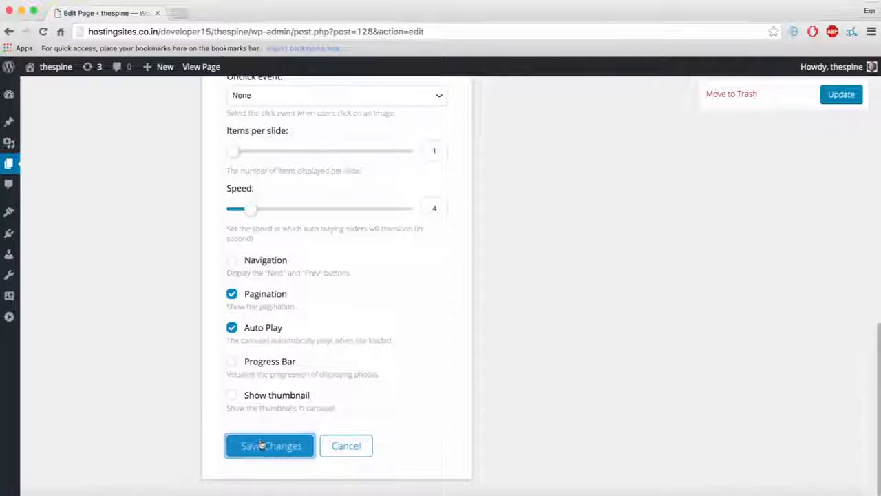
Update the page and open its permalink in a new tab to check the slider.
{"action": "left_click", "coordinate": [841, 248]}
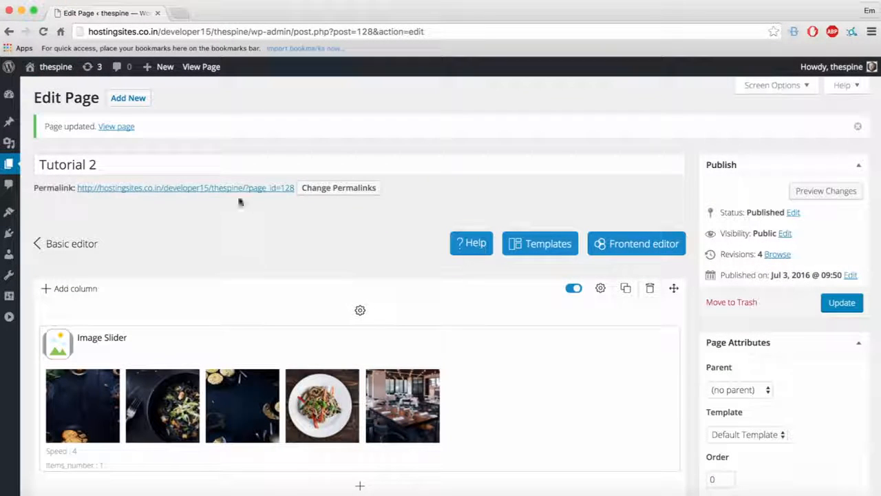
{"action": "right_click", "coordinate": [203, 188]}
{"action": "left_click", "coordinate": [234, 259]}
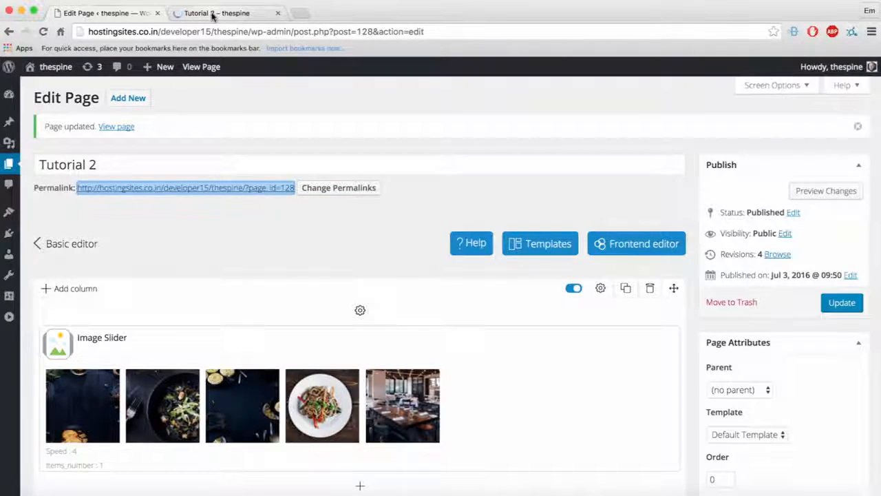
{"action": "left_click", "coordinate": [212, 14]}
{"action": "scroll", "coordinate": [792, 236], "scroll_direction": "down", "scroll_amount": 3}
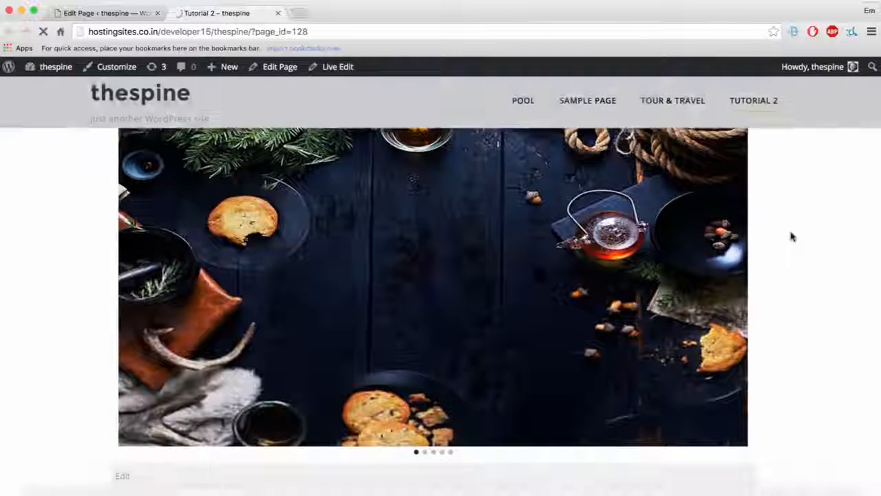
Open the page in the live editor and add a two-column row below the image slider.
{"action": "scroll", "coordinate": [791, 236], "scroll_direction": "up", "scroll_amount": 1}
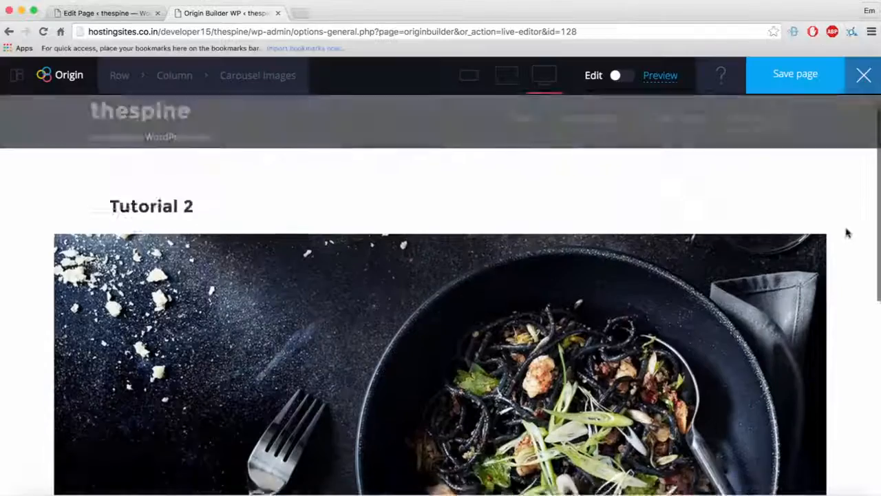
{"action": "scroll", "coordinate": [847, 233], "scroll_direction": "down", "scroll_amount": 4}
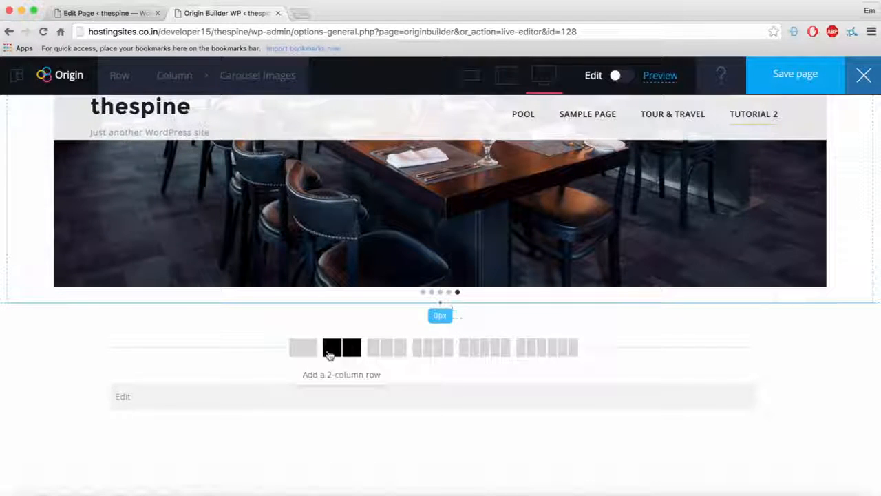
{"action": "left_click", "coordinate": [330, 351]}
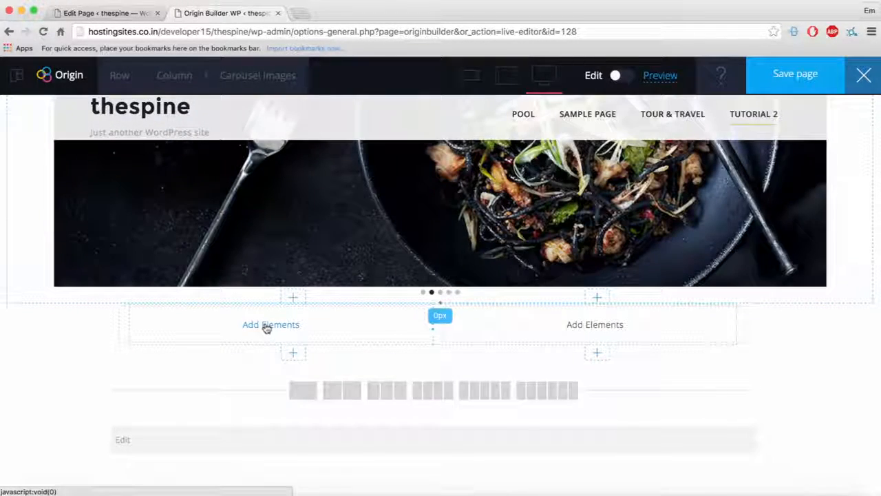
Add an Image Gallery element to the left column of the two-column row.
{"action": "left_click", "coordinate": [266, 328]}
{"action": "scroll", "coordinate": [346, 393], "scroll_direction": "down", "scroll_amount": 3}
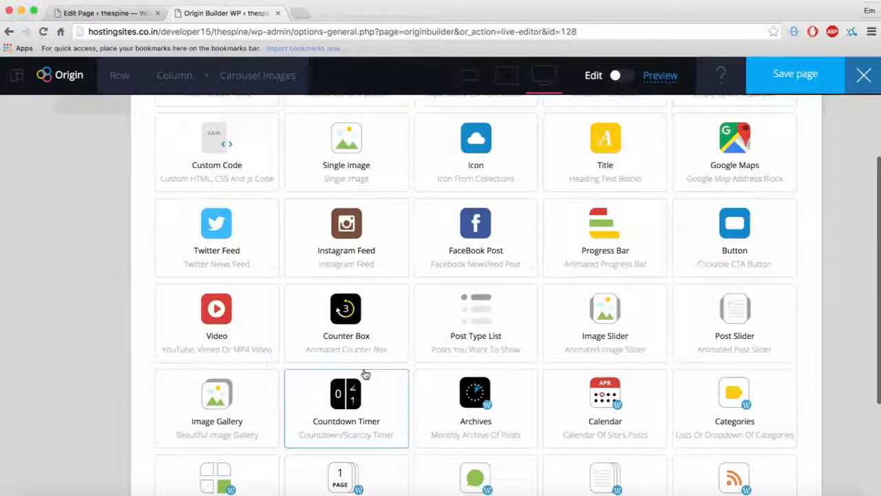
{"action": "left_click", "coordinate": [219, 405]}
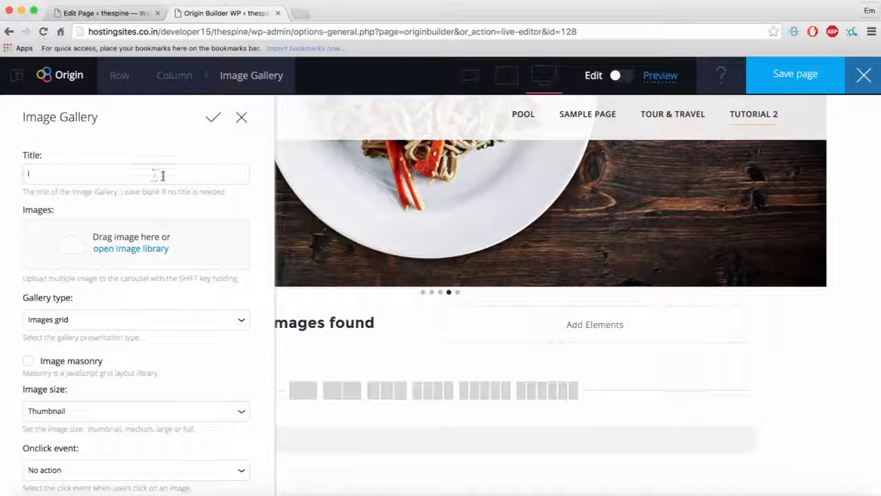
Set the image gallery's title to "OUR GALLERY".
{"action": "left_click", "coordinate": [165, 176]}
{"action": "type", "text": "Our"}
{"action": "key", "text": "Down"}
{"action": "key", "text": "Return"}
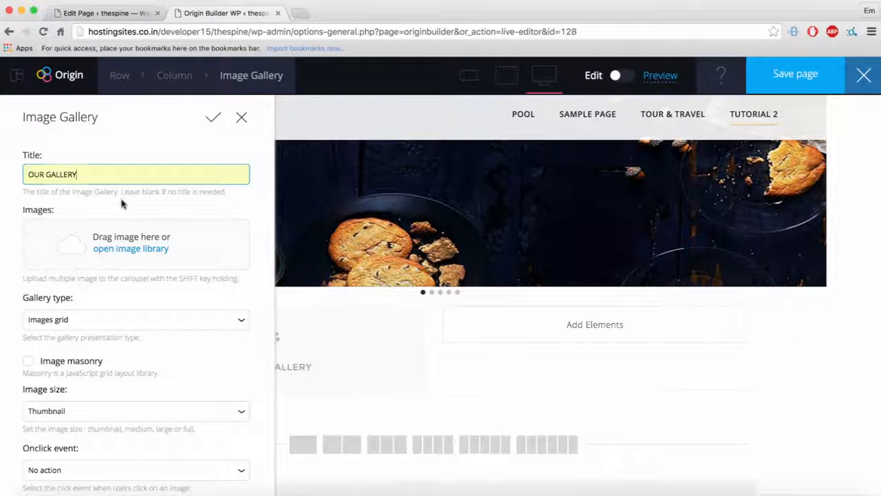
Add the three food images, from the lemon plate to the dark salad bowl, from the media library to the gallery.
{"action": "left_click", "coordinate": [131, 249]}
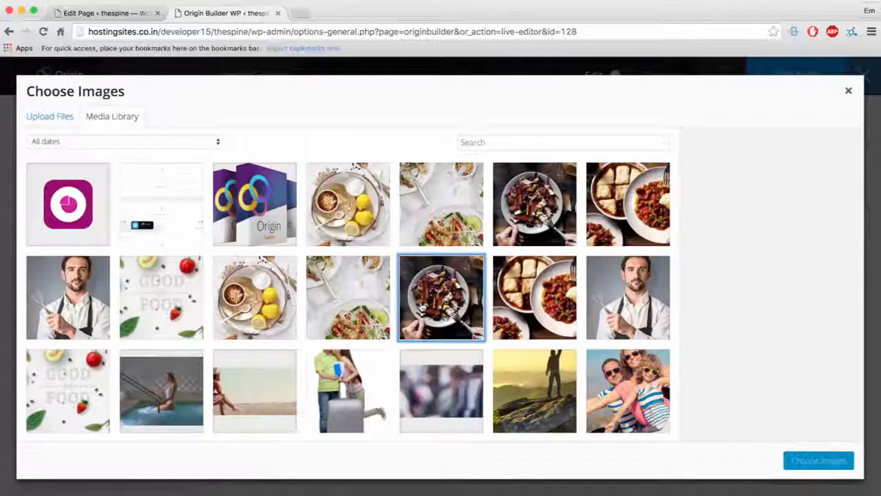
{"action": "left_click", "coordinate": [422, 310]}
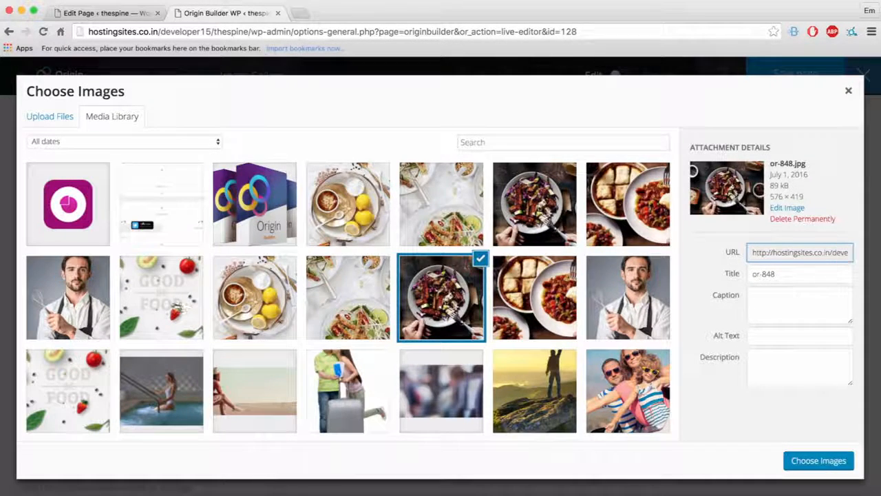
{"action": "left_click", "coordinate": [259, 303], "text": "shift"}
{"action": "left_click", "coordinate": [826, 462]}
{"action": "scroll", "coordinate": [196, 372], "scroll_direction": "down", "scroll_amount": 2}
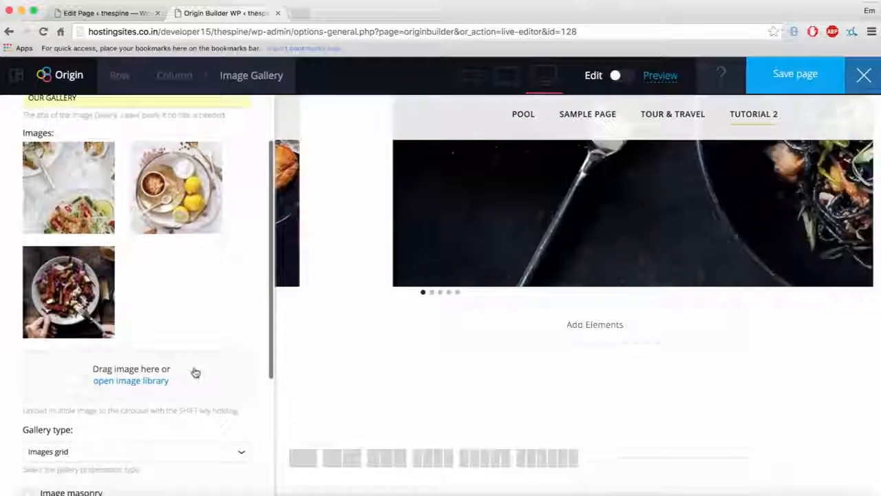
Reorder the gallery images so the lemon plate comes first, the dark salad bowl second and the lime salad last.
{"action": "scroll", "coordinate": [196, 372], "scroll_direction": "up", "scroll_amount": 2}
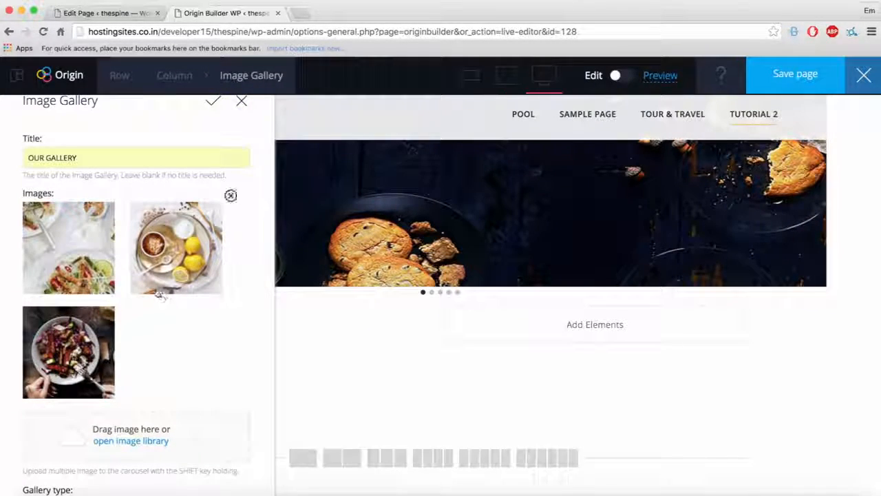
{"action": "left_click_drag", "start_coordinate": [165, 260], "coordinate": [55, 251]}
{"action": "left_click_drag", "start_coordinate": [69, 351], "coordinate": [176, 247]}
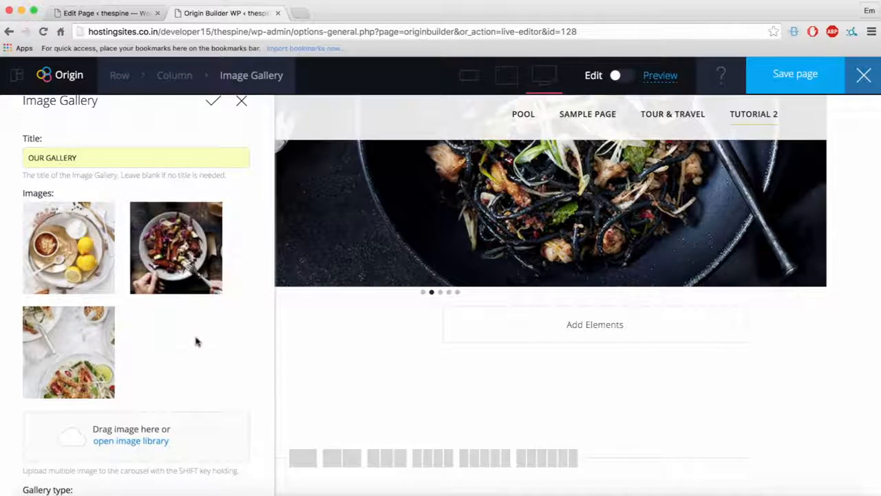
Keep the gallery type as Images grid, set its onclick event to Open on lightbox, and save the element's changes.
{"action": "scroll", "coordinate": [195, 343], "scroll_direction": "down", "scroll_amount": 5}
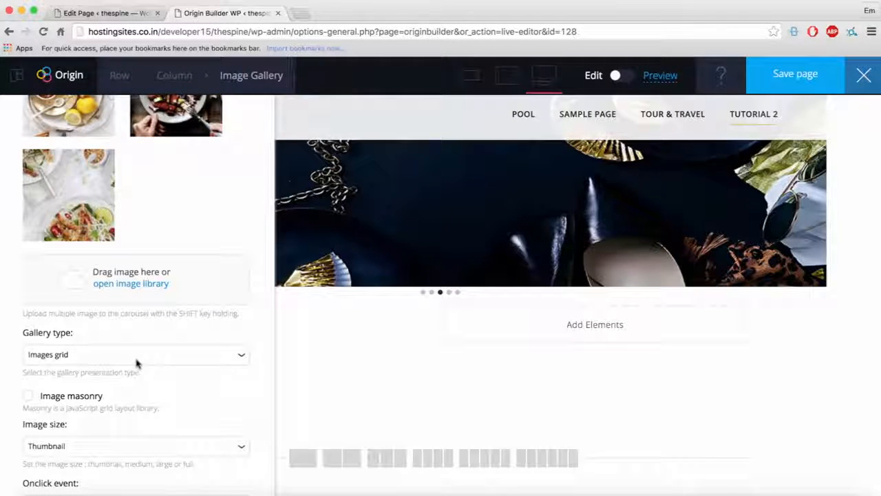
{"action": "left_click", "coordinate": [141, 356]}
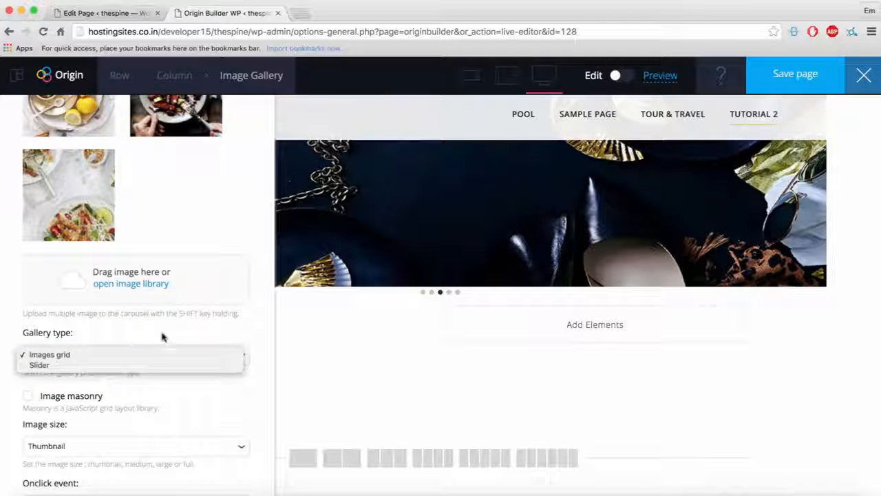
{"action": "scroll", "coordinate": [150, 375], "scroll_direction": "down", "scroll_amount": 3}
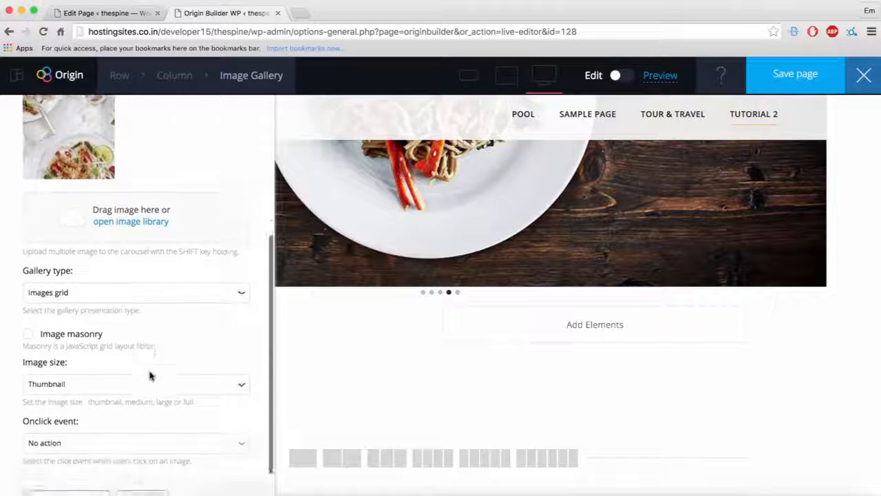
{"action": "left_click", "coordinate": [94, 411]}
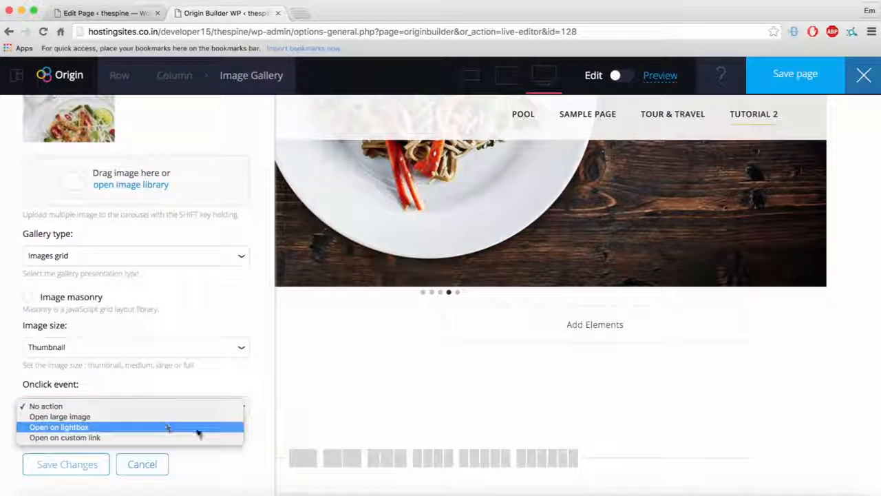
{"action": "left_click", "coordinate": [91, 428]}
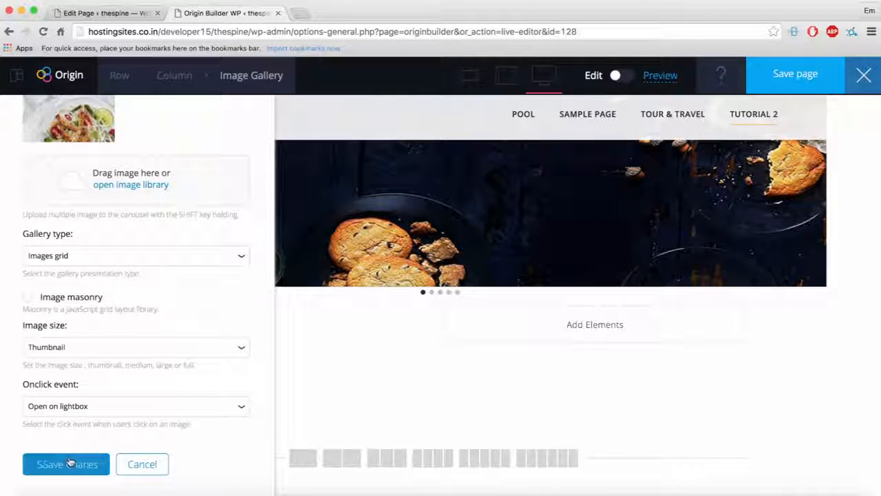
{"action": "scroll", "coordinate": [142, 379], "scroll_direction": "up", "scroll_amount": 5}
{"action": "scroll", "coordinate": [142, 379], "scroll_direction": "down", "scroll_amount": 2}
{"action": "scroll", "coordinate": [141, 379], "scroll_direction": "up", "scroll_amount": 2}
{"action": "scroll", "coordinate": [138, 388], "scroll_direction": "down", "scroll_amount": 6}
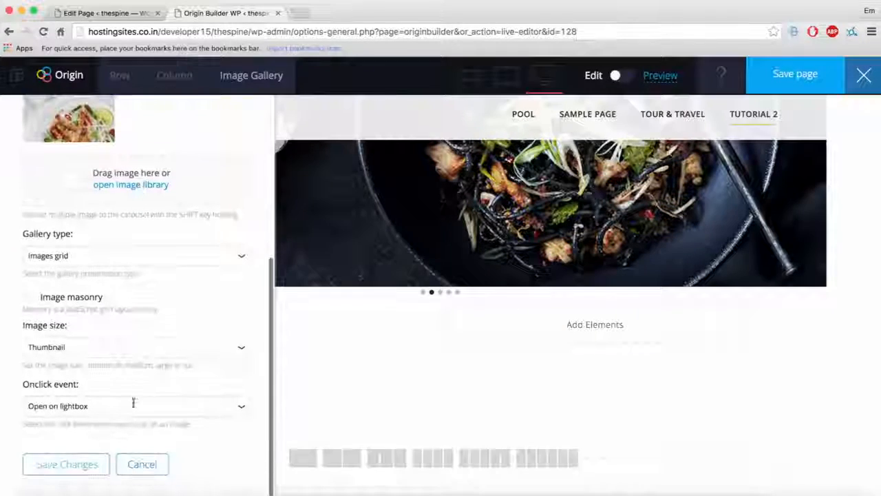
{"action": "left_click", "coordinate": [67, 465]}
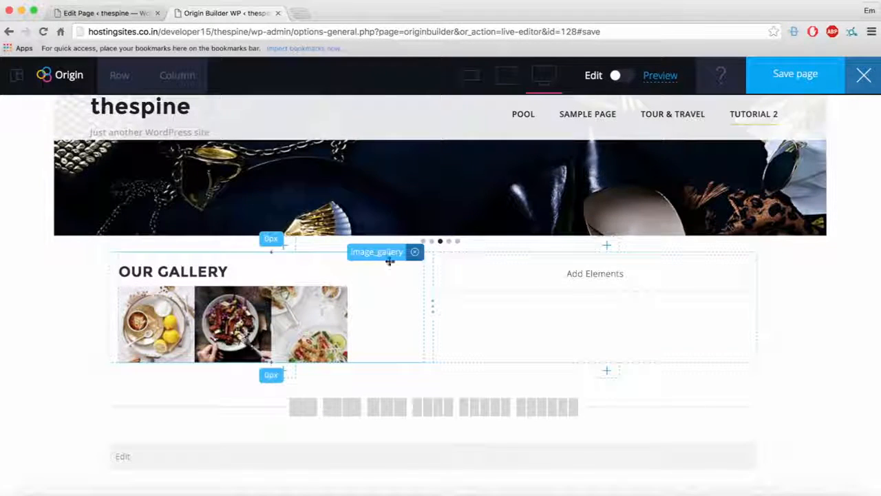
Reopen the image gallery's settings, set its image size to Large, and save the changes.
{"action": "left_click", "coordinate": [384, 254]}
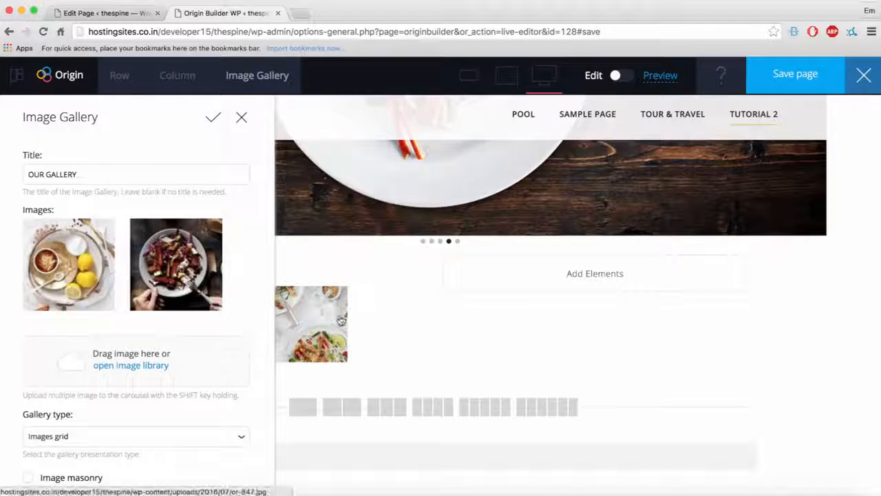
{"action": "scroll", "coordinate": [181, 338], "scroll_direction": "down", "scroll_amount": 5}
{"action": "scroll", "coordinate": [176, 344], "scroll_direction": "down", "scroll_amount": 1}
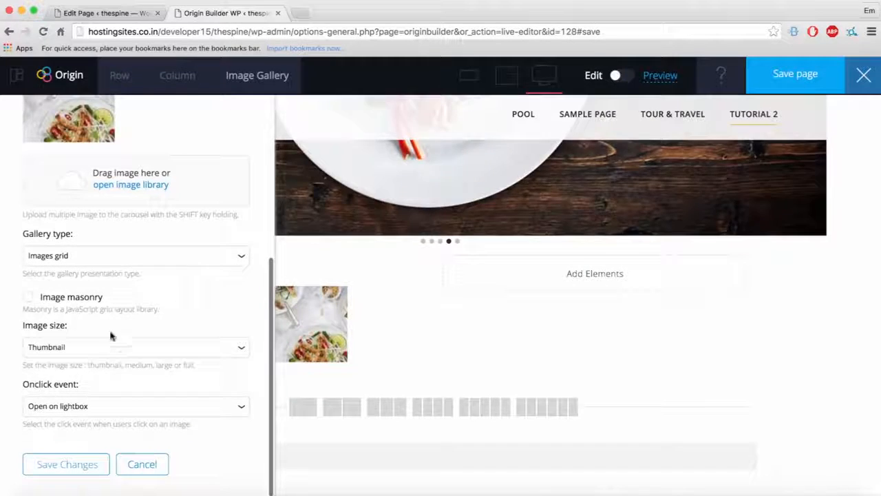
{"action": "left_click", "coordinate": [109, 348]}
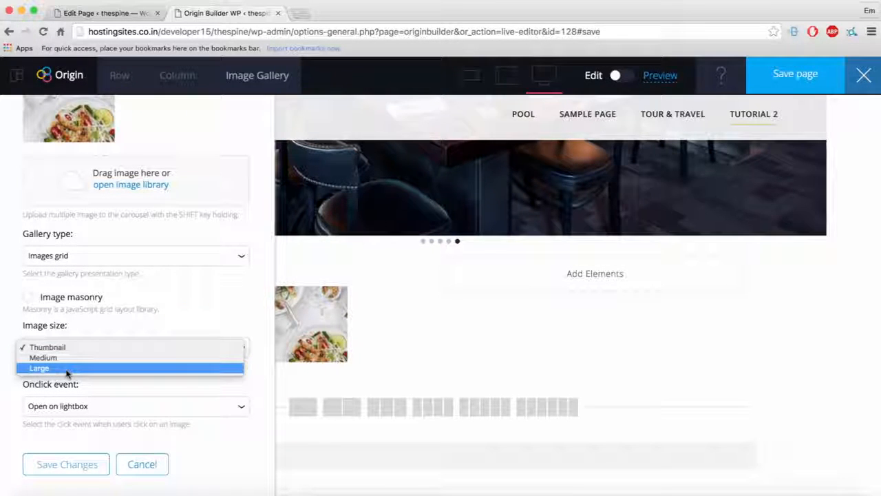
{"action": "left_click", "coordinate": [81, 412]}
{"action": "left_click", "coordinate": [77, 464]}
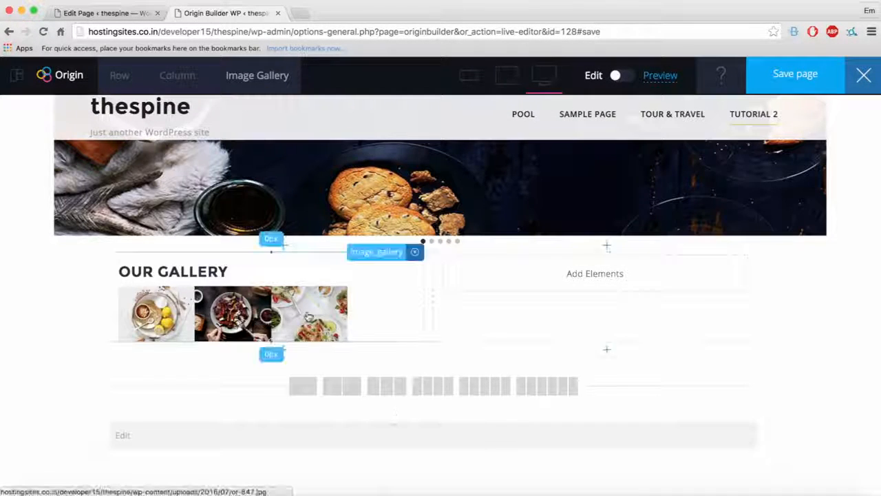
Open the third and second gallery images in turn to check the lightbox, closing each one.
{"action": "left_click", "coordinate": [309, 316]}
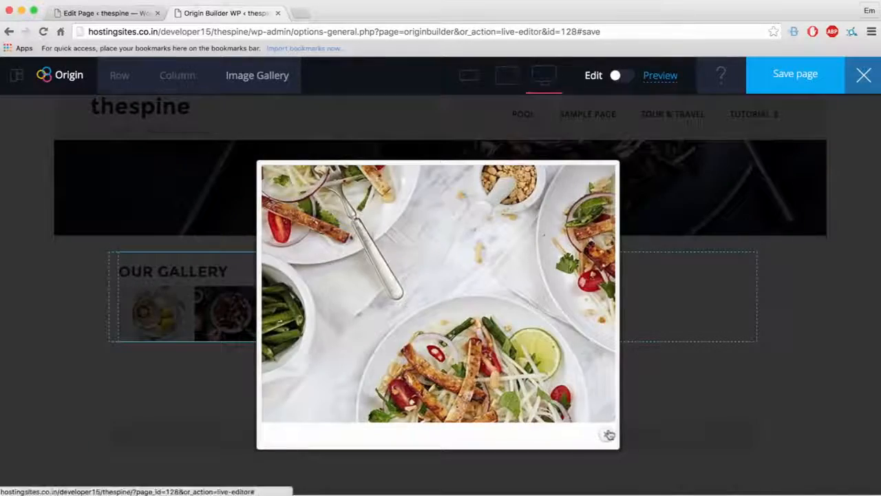
{"action": "left_click", "coordinate": [609, 434]}
{"action": "left_click", "coordinate": [255, 317]}
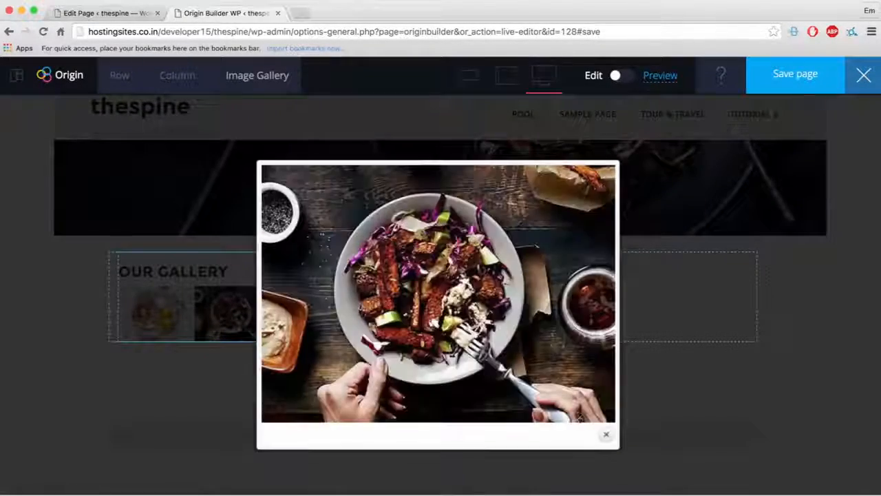
{"action": "left_click", "coordinate": [606, 435]}
Widen the gallery's left column and add a Video element to the right column of the row.
{"action": "left_click_drag", "start_coordinate": [432, 296], "coordinate": [476, 302]}
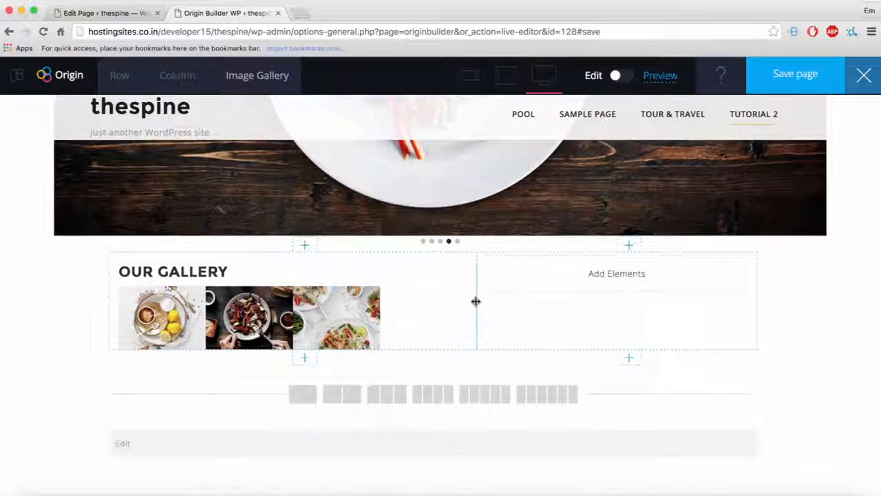
{"action": "left_click_drag", "start_coordinate": [475, 302], "coordinate": [485, 301]}
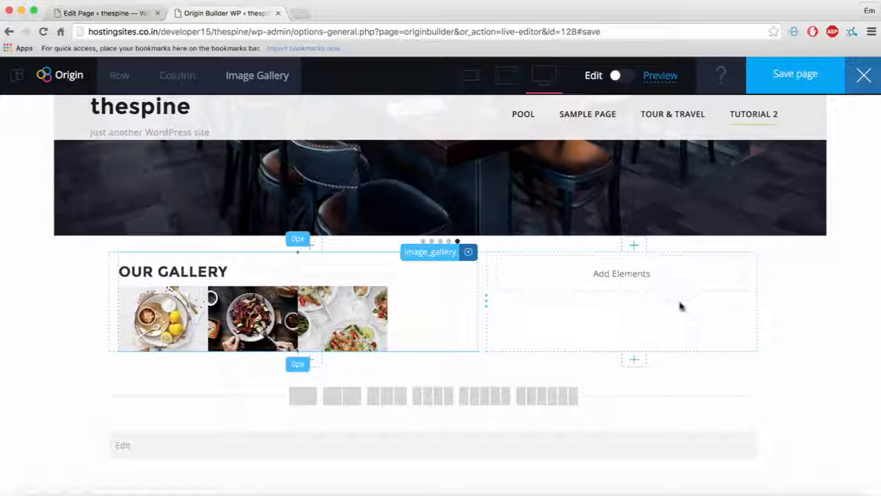
{"action": "left_click", "coordinate": [627, 274]}
{"action": "scroll", "coordinate": [699, 292], "scroll_direction": "down", "scroll_amount": 5}
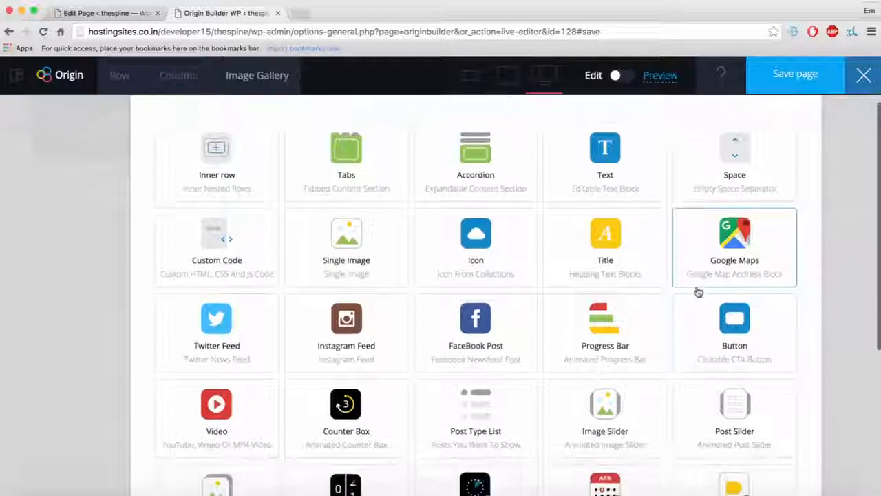
{"action": "left_click", "coordinate": [238, 209]}
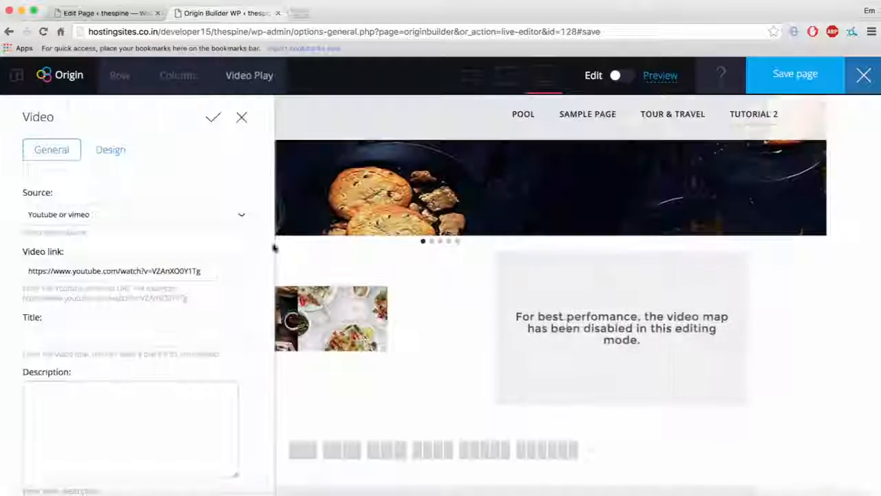
Review the Video element's source options, keeping Youtube or vimeo as the source.
{"action": "left_click", "coordinate": [167, 219]}
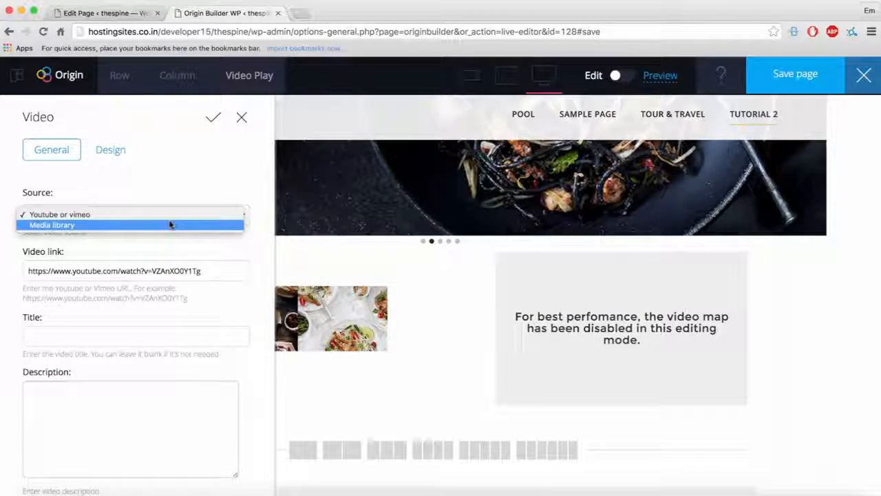
{"action": "left_click", "coordinate": [103, 226]}
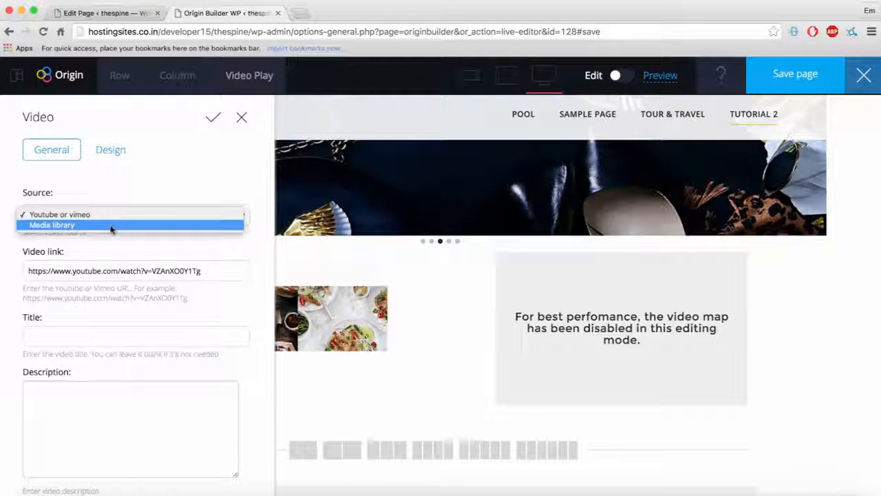
{"action": "left_click", "coordinate": [142, 198]}
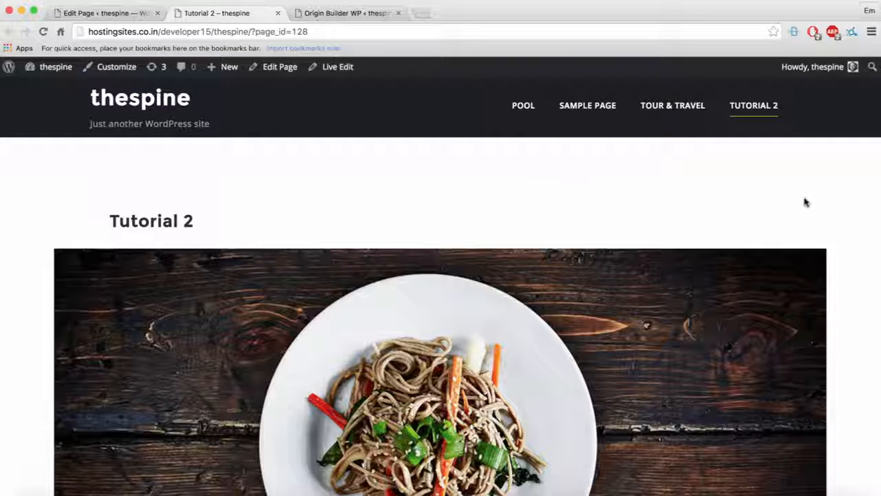
Play the video on the published Tutorial 2 page and review the gallery and image slider above it.
{"action": "scroll", "coordinate": [804, 198], "scroll_direction": "down", "scroll_amount": 10}
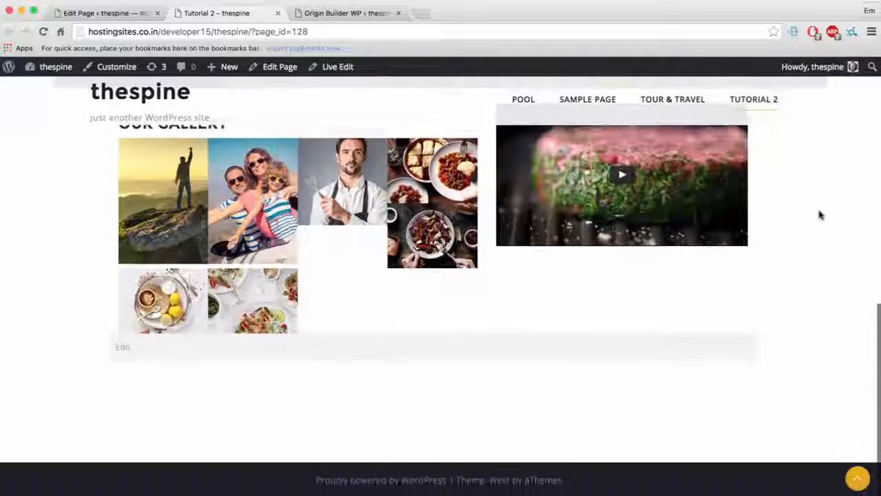
{"action": "left_click", "coordinate": [621, 175]}
{"action": "scroll", "coordinate": [745, 289], "scroll_direction": "up", "scroll_amount": 3}
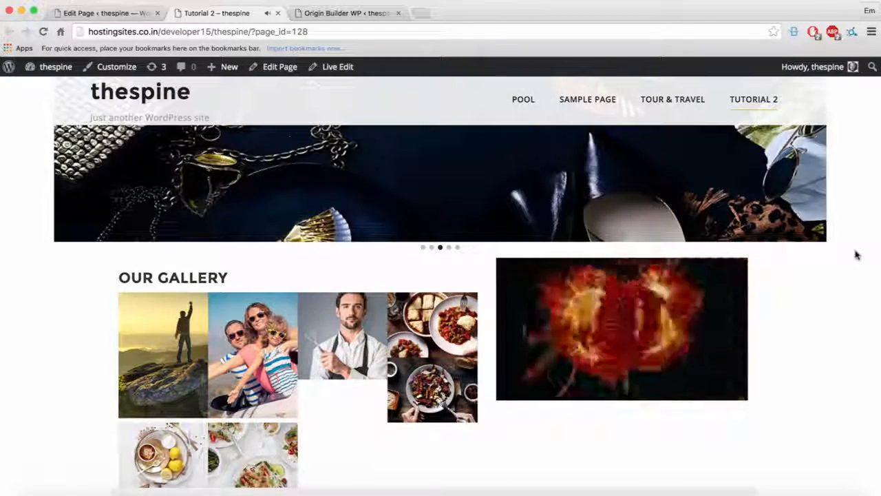
{"action": "scroll", "coordinate": [856, 255], "scroll_direction": "up", "scroll_amount": 3}
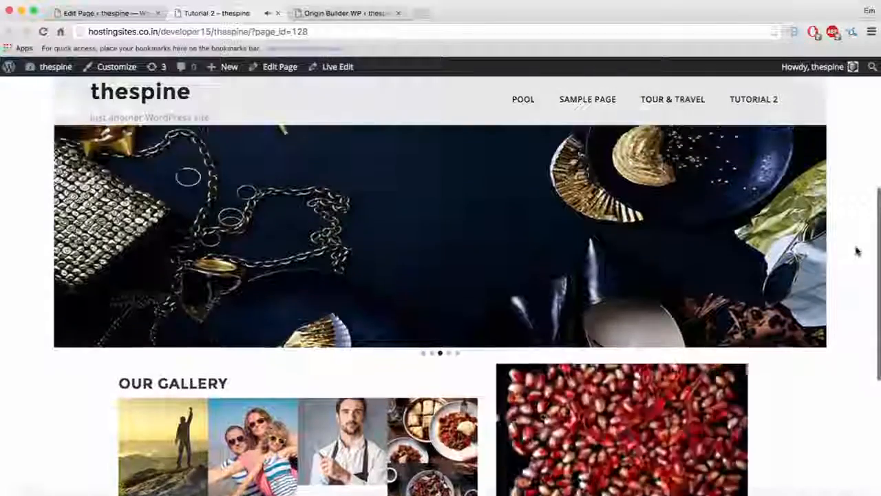